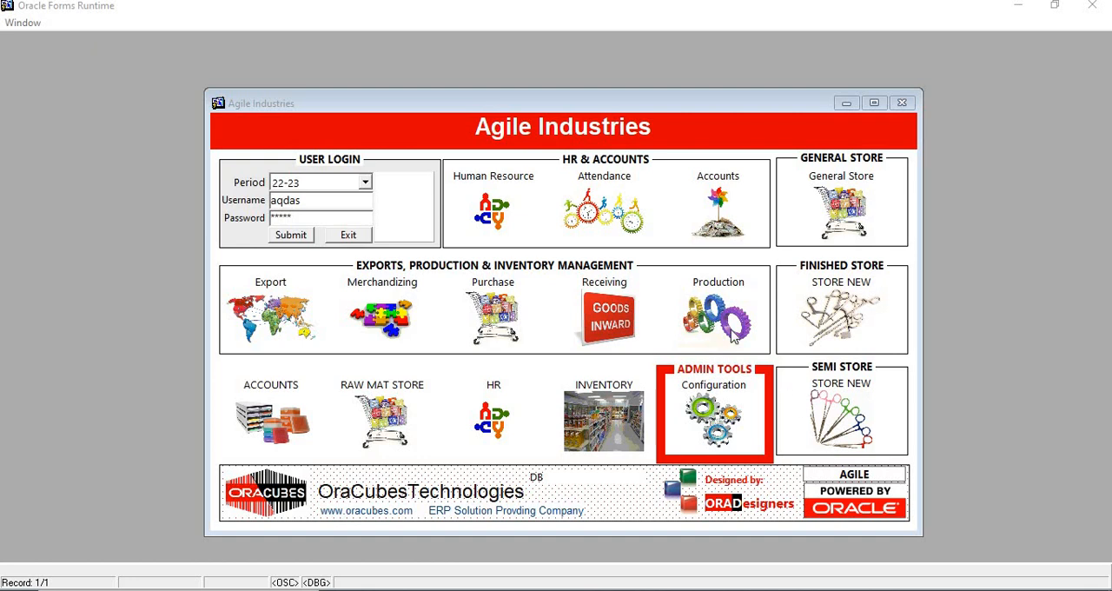
Open the Production module's Lot Issue & Receive form and find lot 551.
left_click(731, 338)
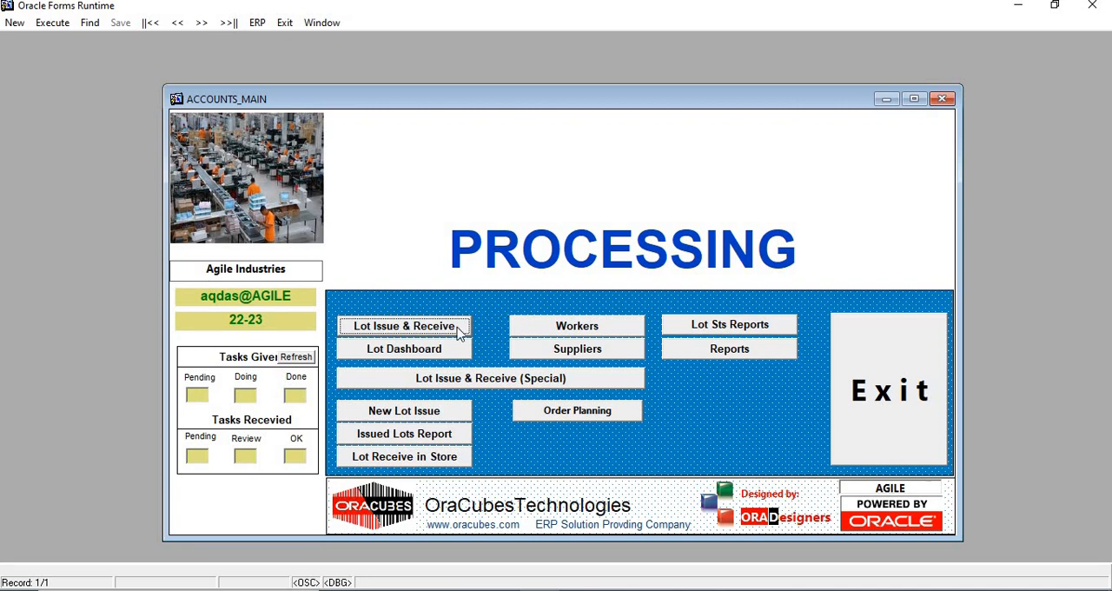
left_click(362, 331)
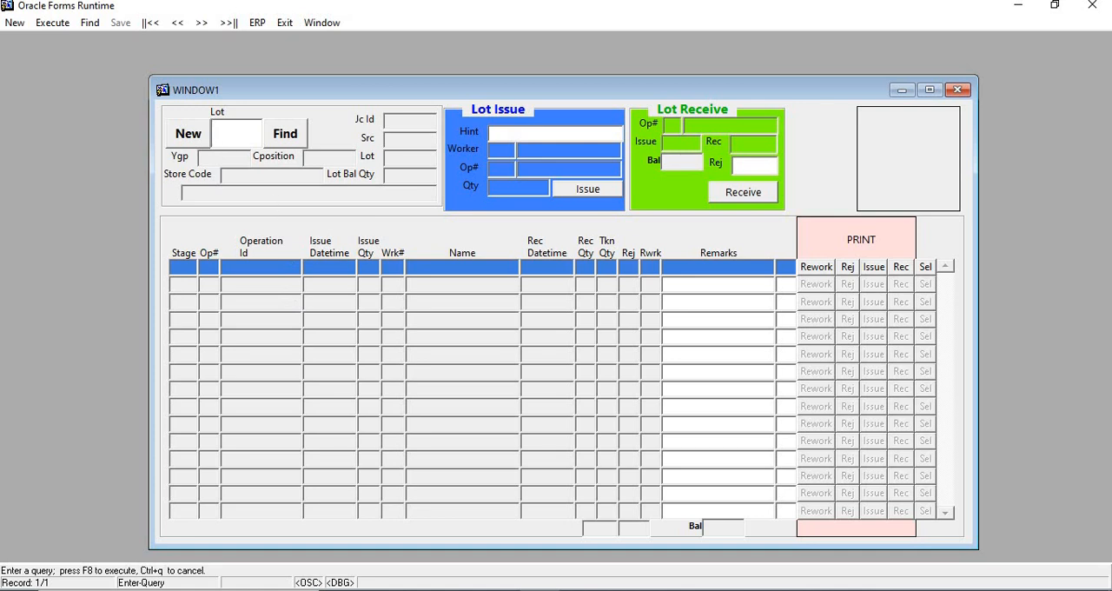
type("551")
left_click(285, 133)
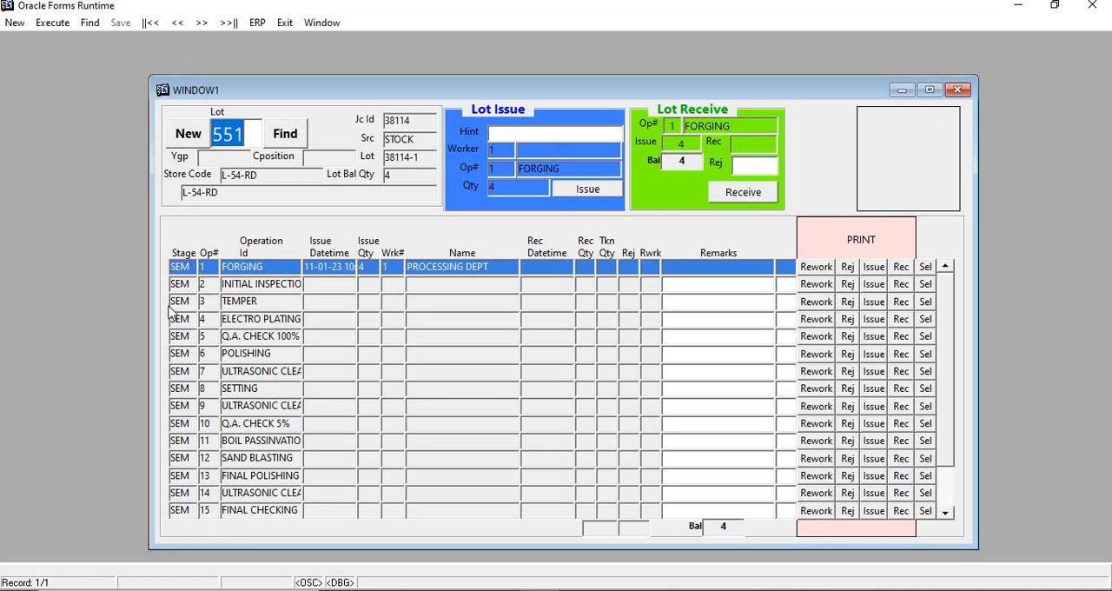
Look through the lot's operations, then select FORGING and receive its full issued quantity.
left_click(951, 514)
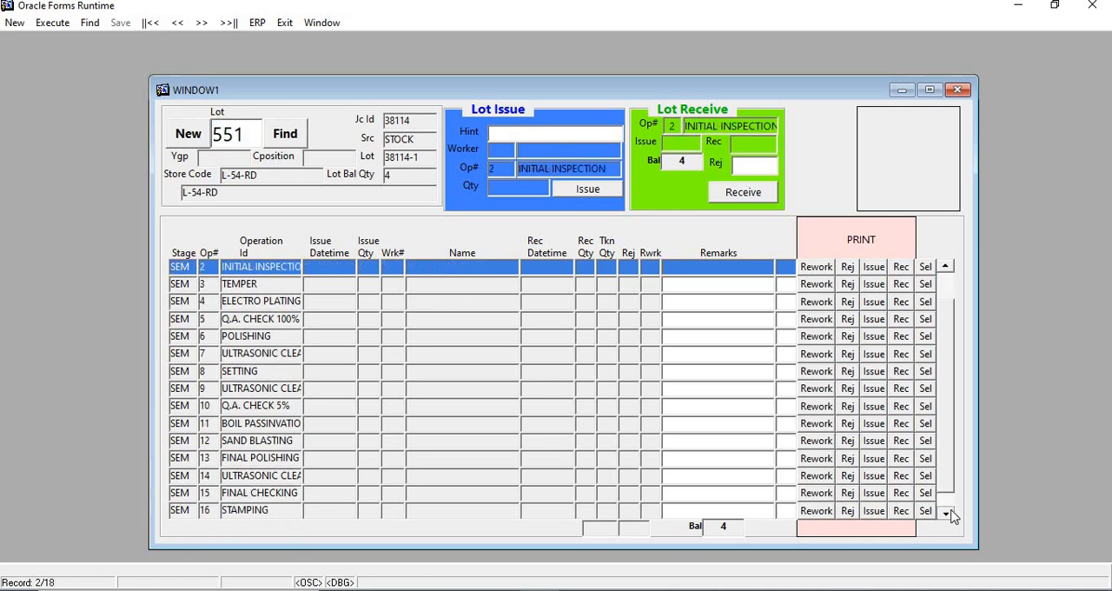
left_click(950, 514)
left_click(950, 514)
left_click(948, 514)
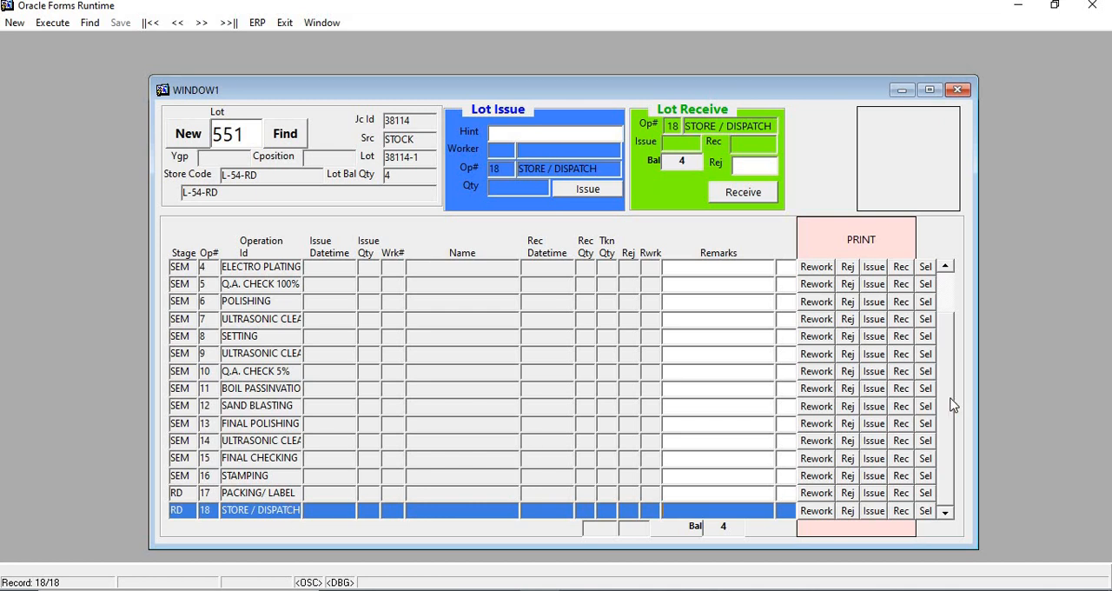
left_click(950, 317)
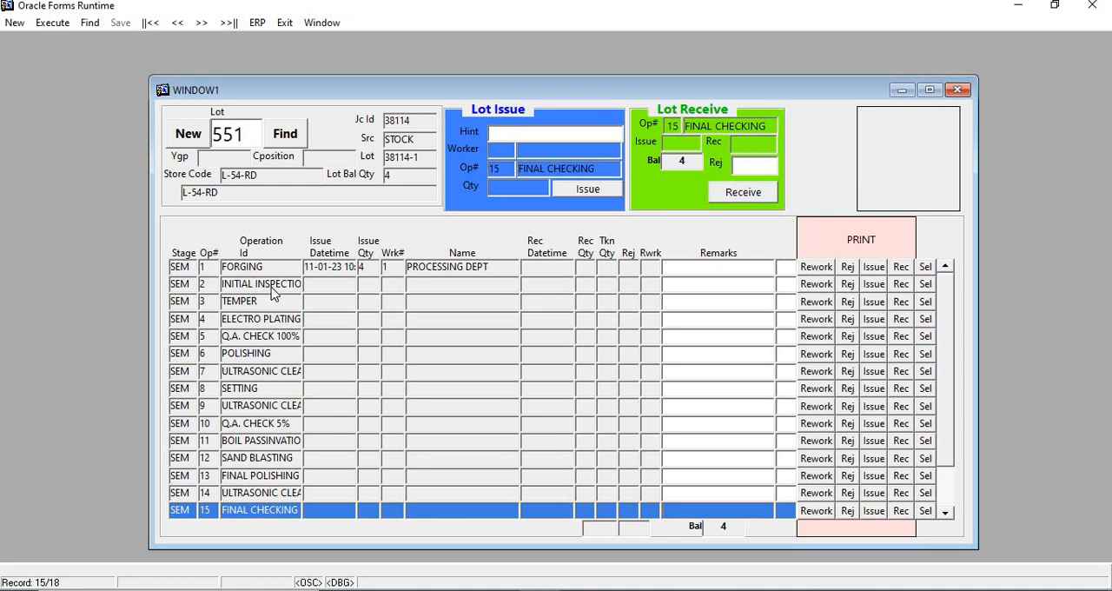
left_click(925, 266)
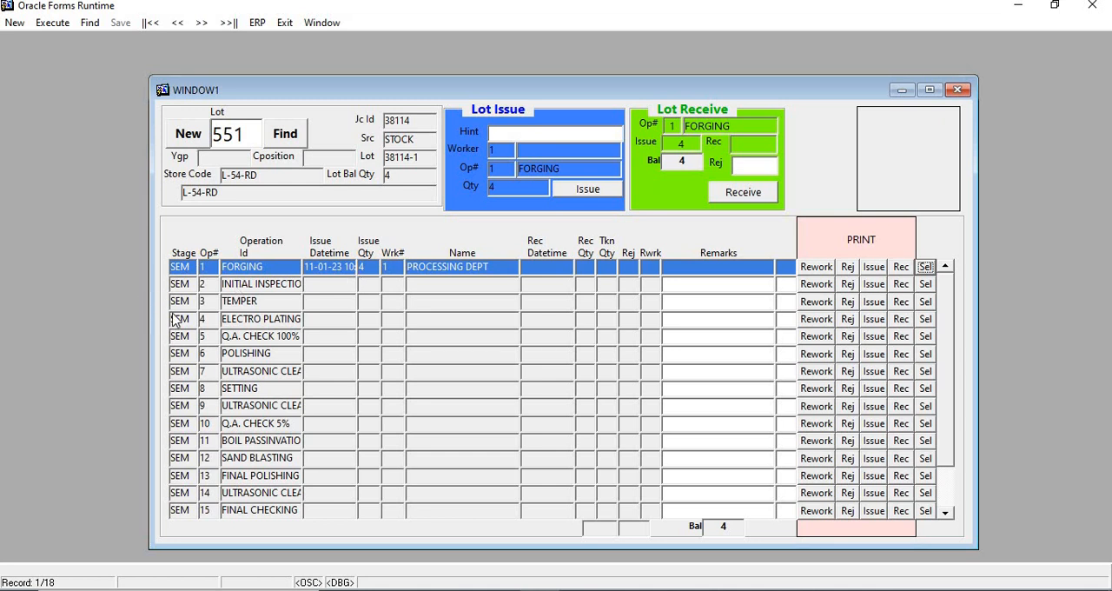
left_click(752, 199)
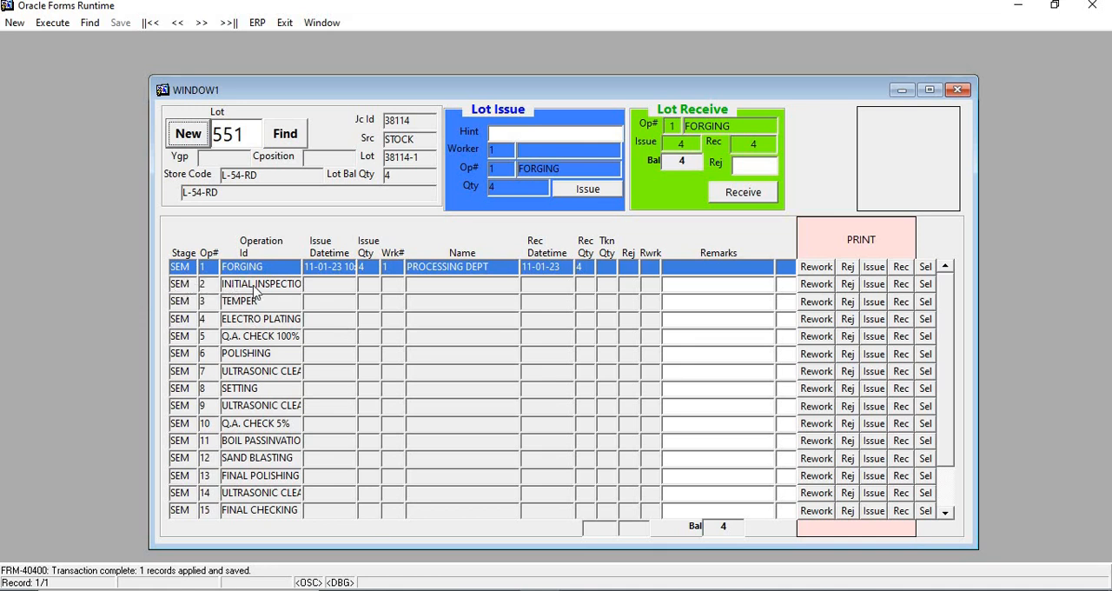
Issue the lot for the INITIAL INSPECTION operation to the first worker matching the hint ABD.
left_click(926, 284)
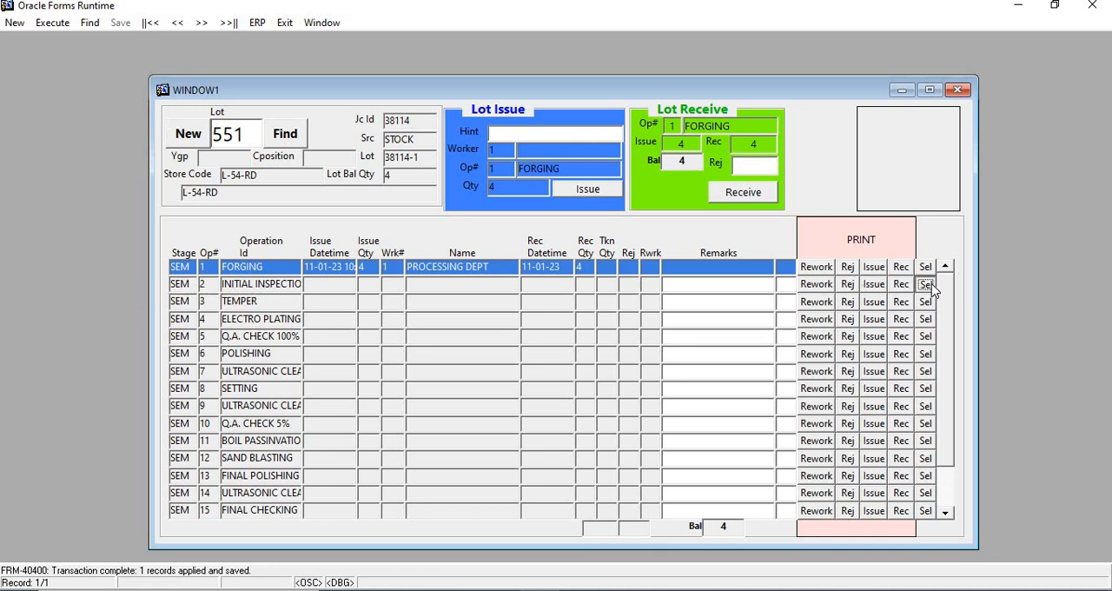
left_click(547, 130)
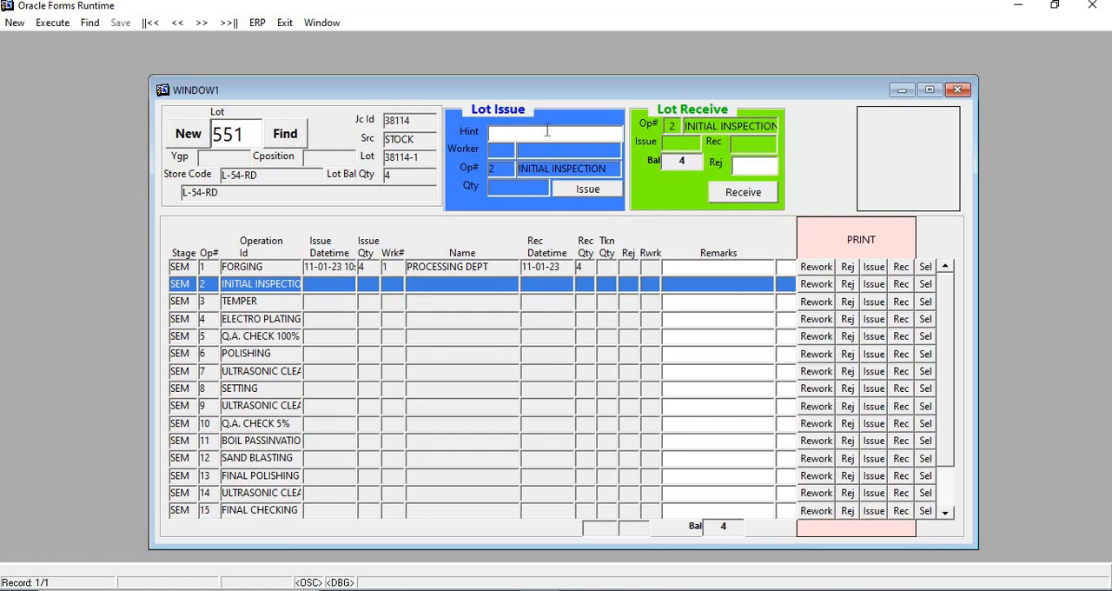
type("ABD")
key("Return")
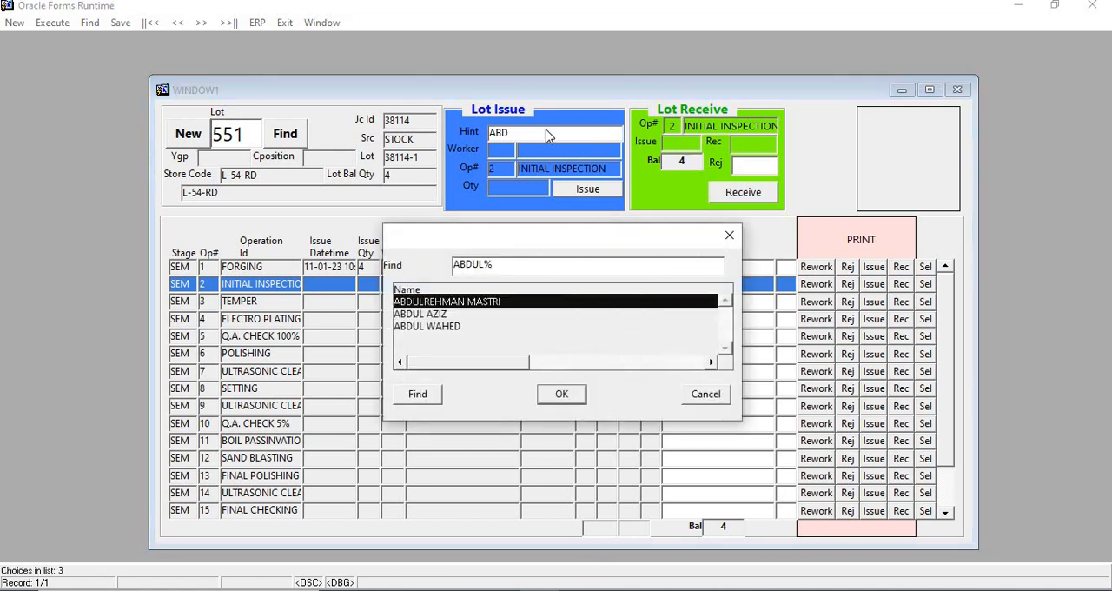
key("Return")
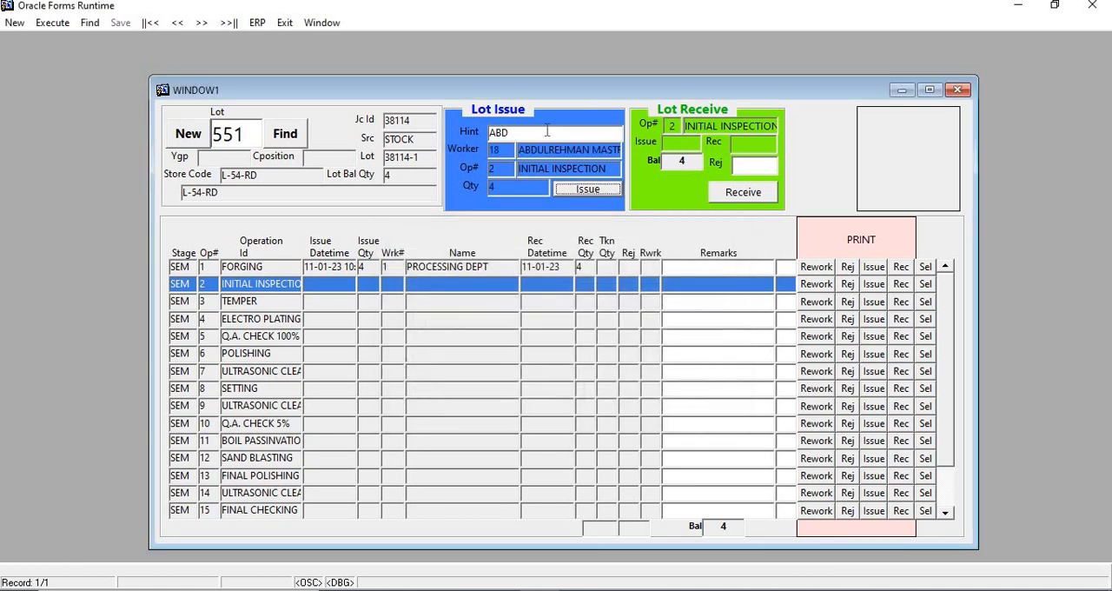
key("Return")
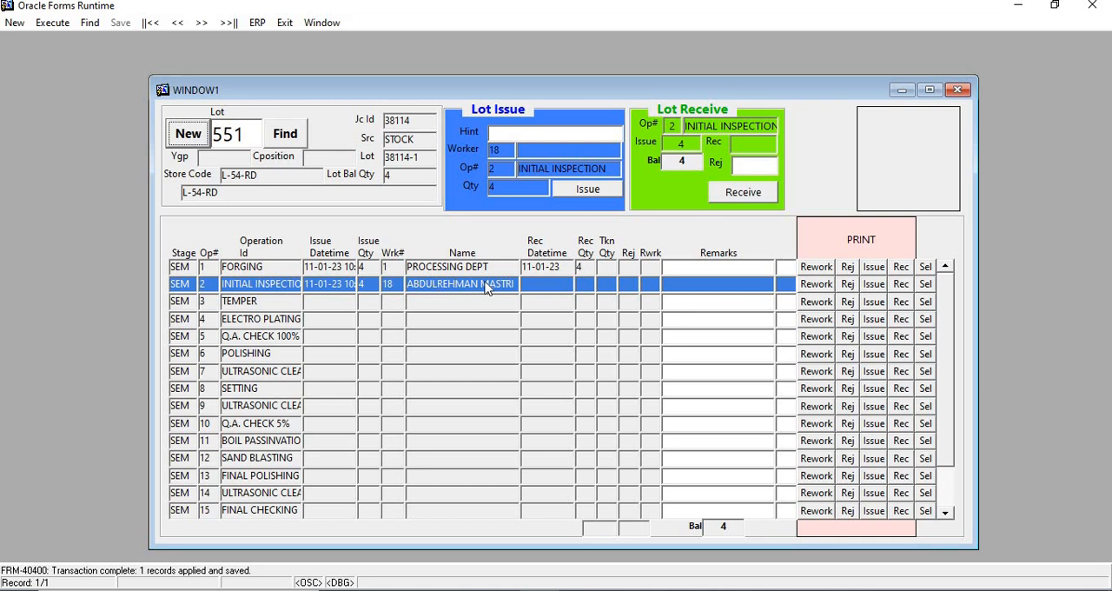
Exit the lot form, reopen Lot Issue & Receive, and find lot 551 again.
left_click(286, 23)
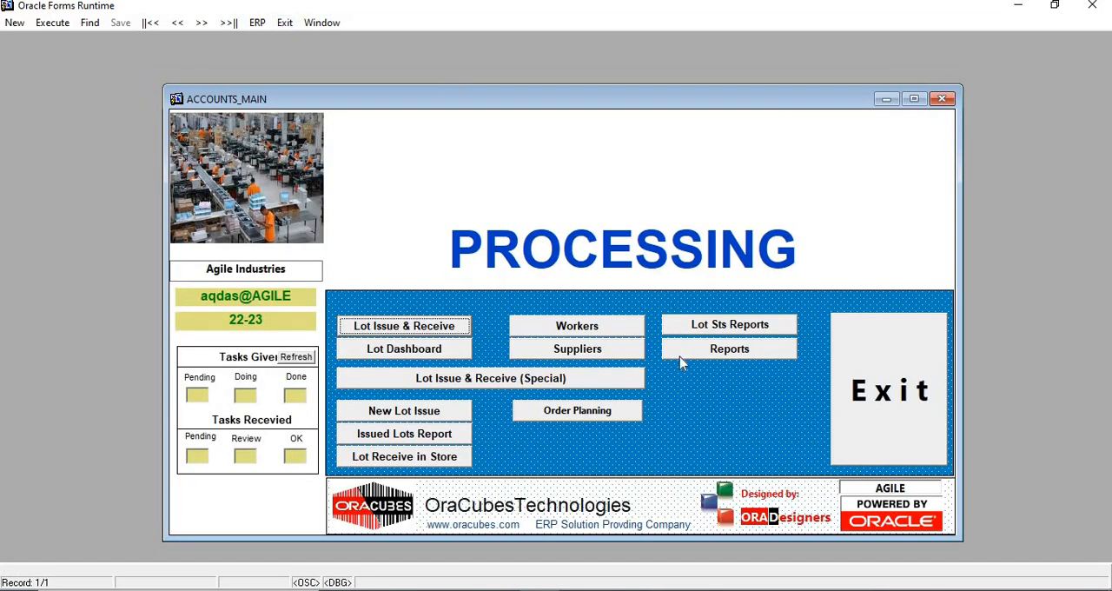
left_click(403, 330)
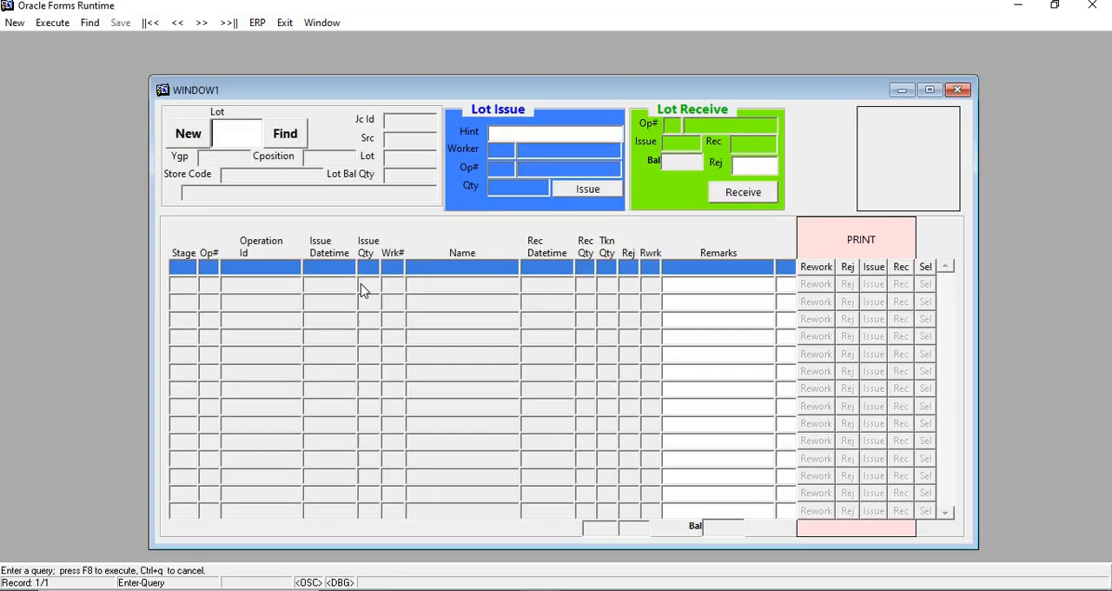
type("551")
left_click(289, 139)
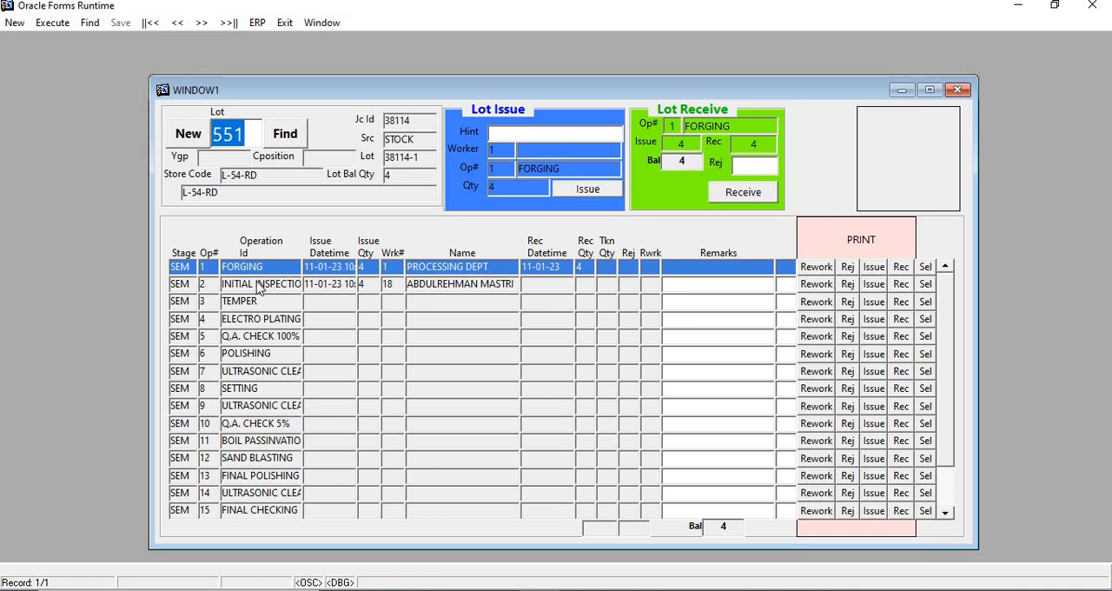
Preview the Lot Processing Order for the INITIAL INSPECTION issue at full window size, then close the report.
left_click(925, 286)
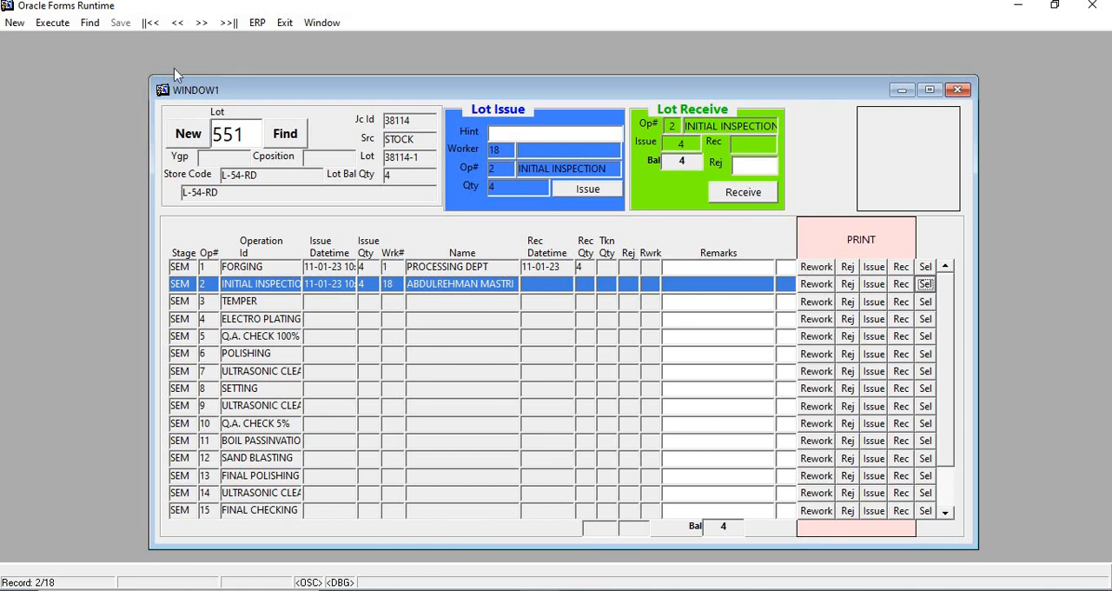
left_click(875, 286)
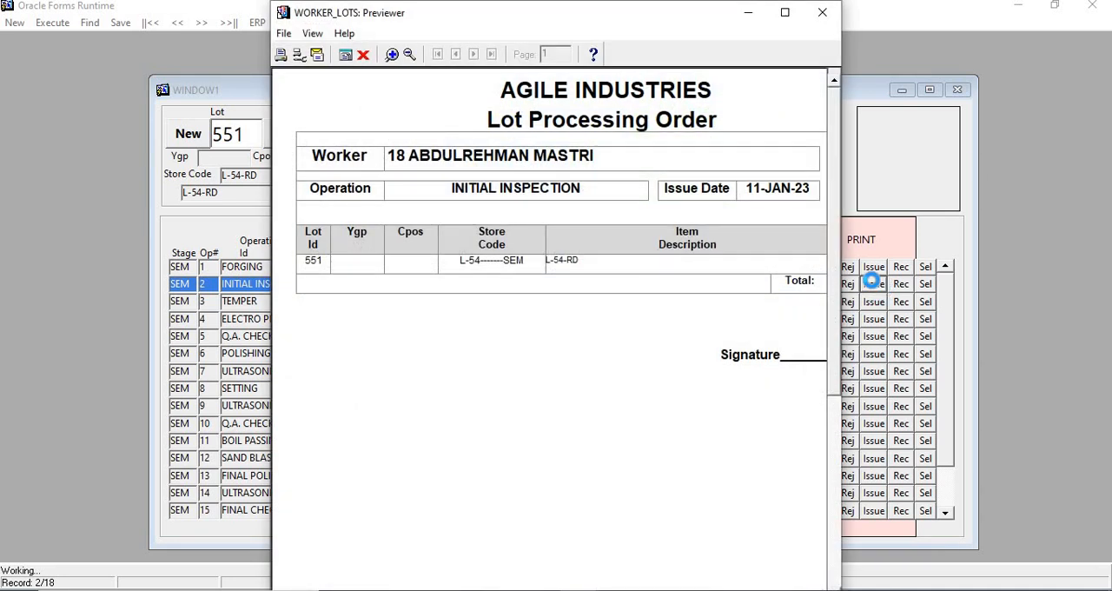
left_click(822, 12)
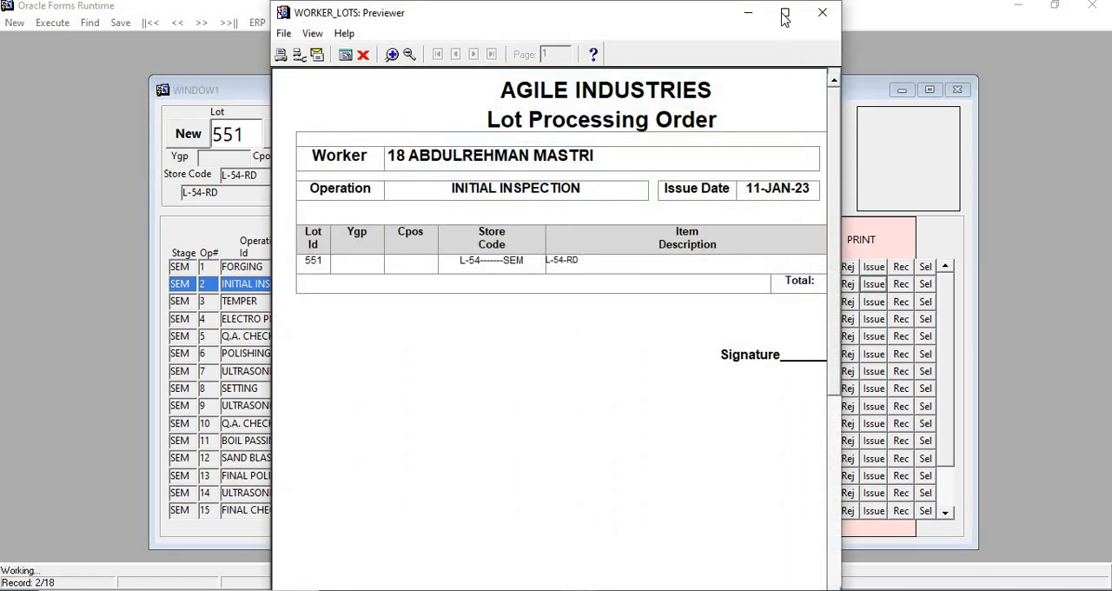
left_click(783, 12)
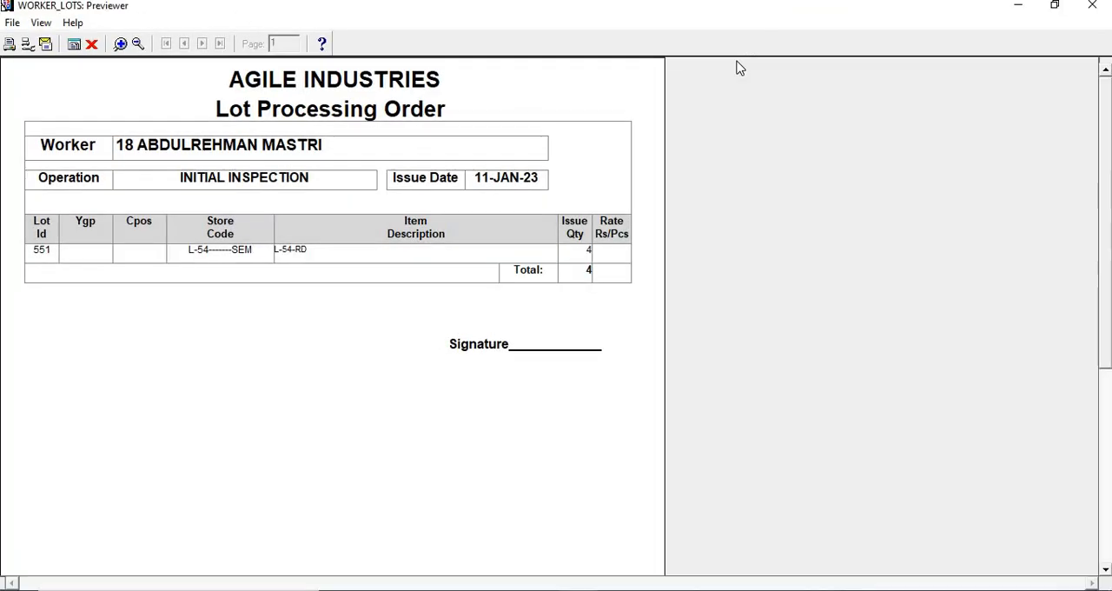
left_click(90, 45)
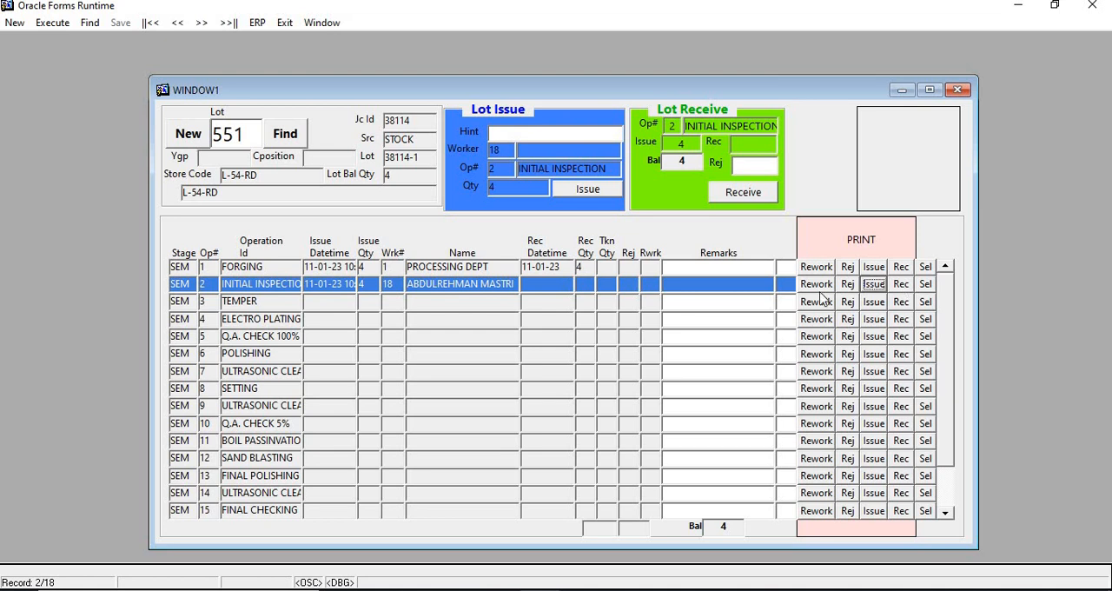
Receive the full quantity from INITIAL INSPECTION and preview its Lot Processing Receipt.
left_click(926, 288)
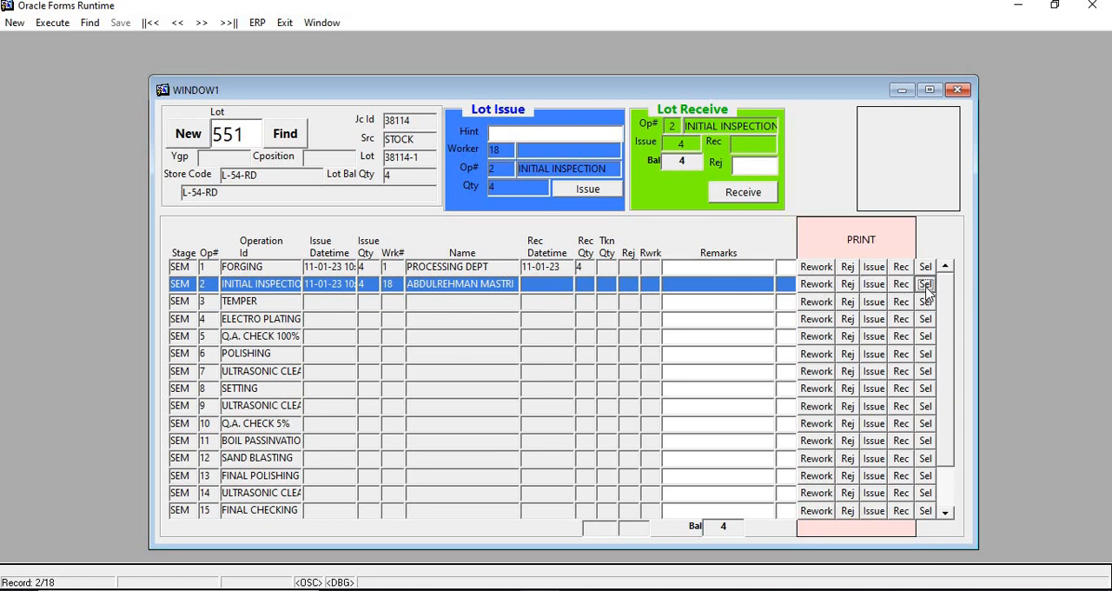
left_click(757, 198)
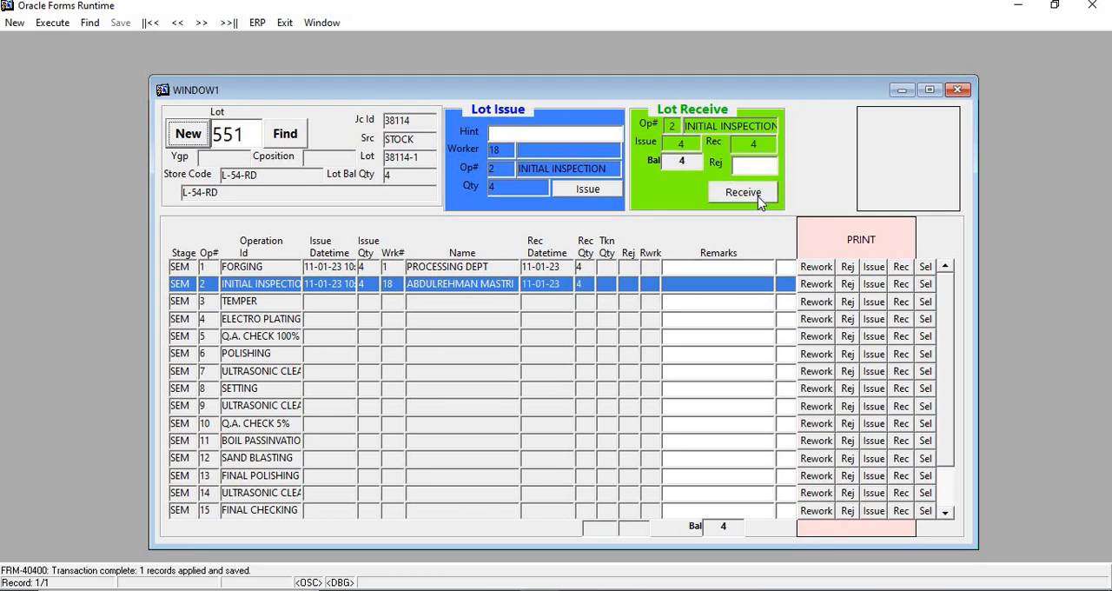
left_click(901, 285)
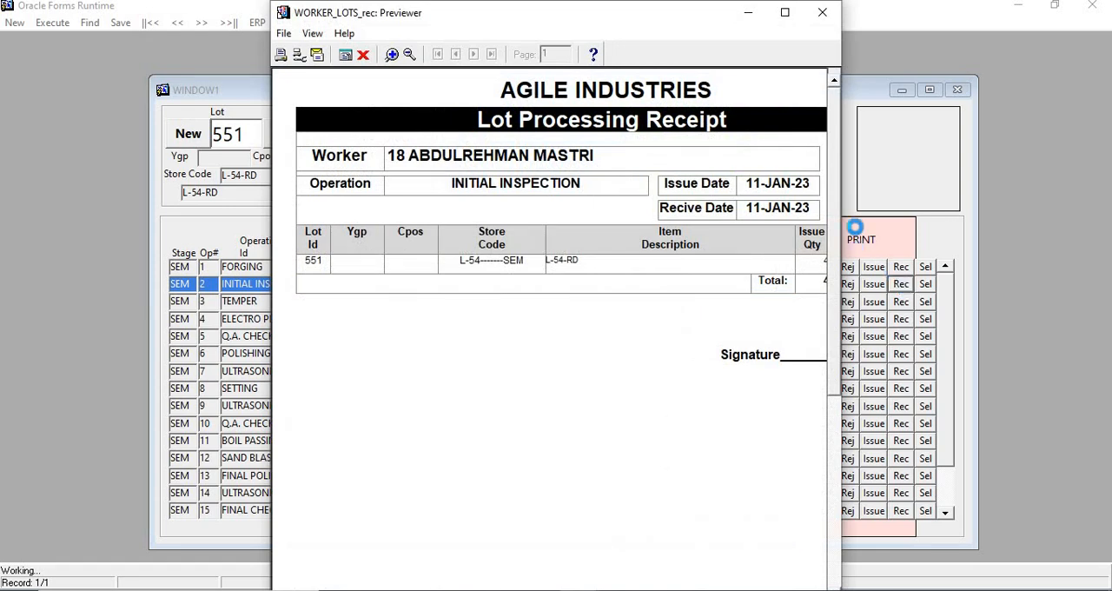
left_click(784, 13)
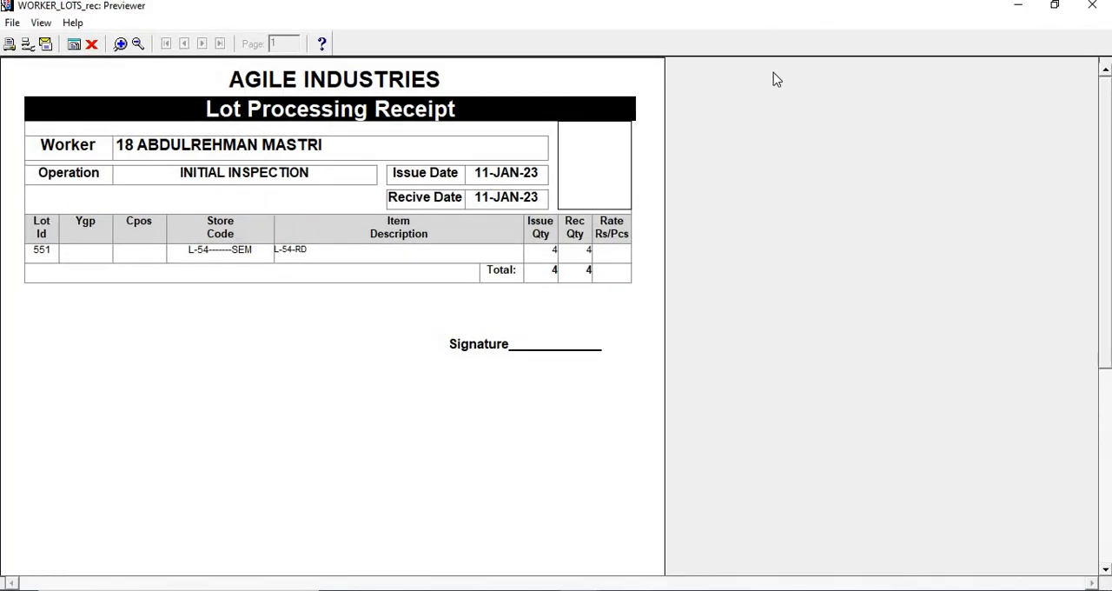
left_click(90, 49)
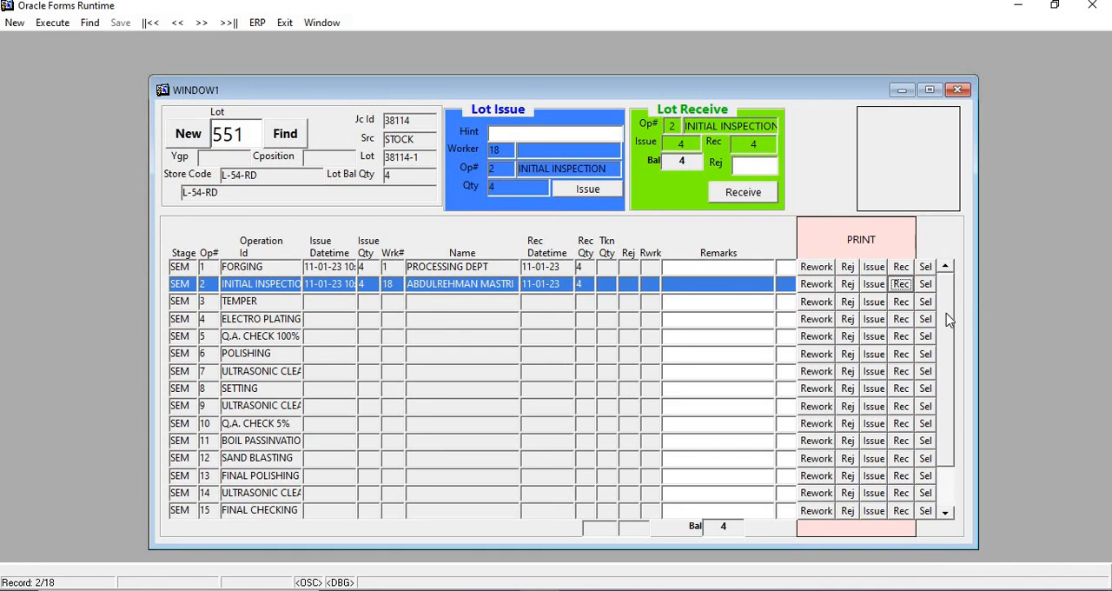
Issue the lot for the TEMPER operation to SIALKOT NATIANAL TEMPER, using the hint SIAL.
left_click(926, 302)
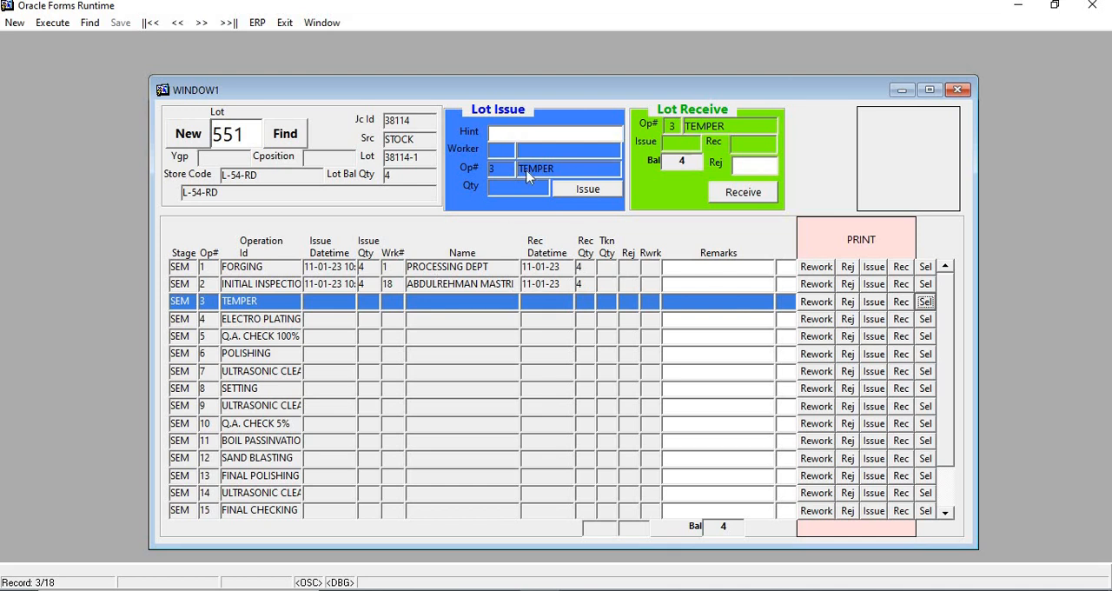
left_click(545, 135)
type("SIAL")
key("Return")
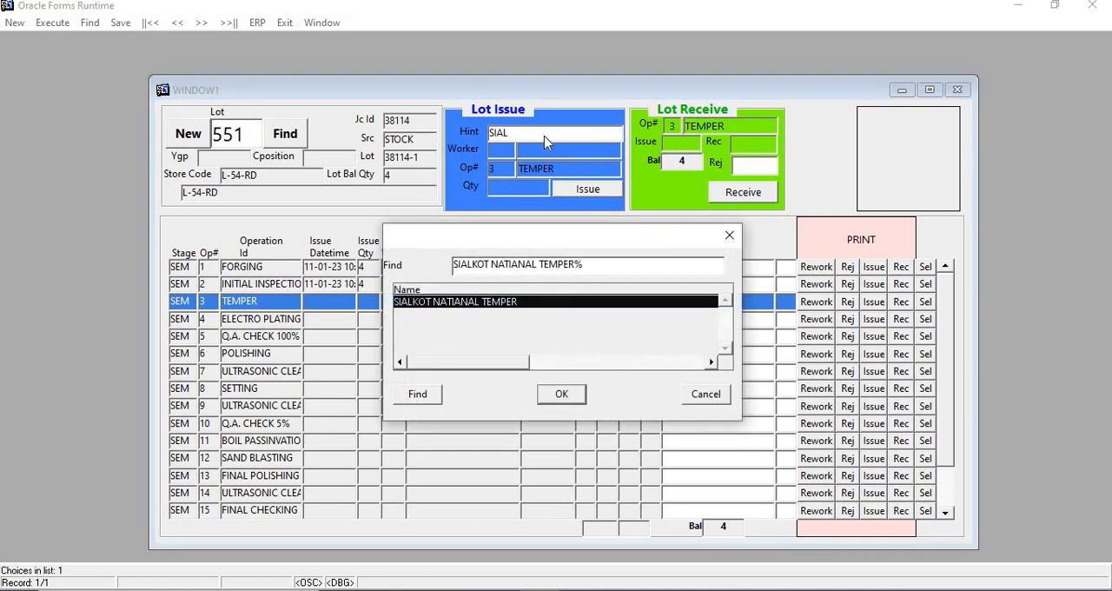
key("Return")
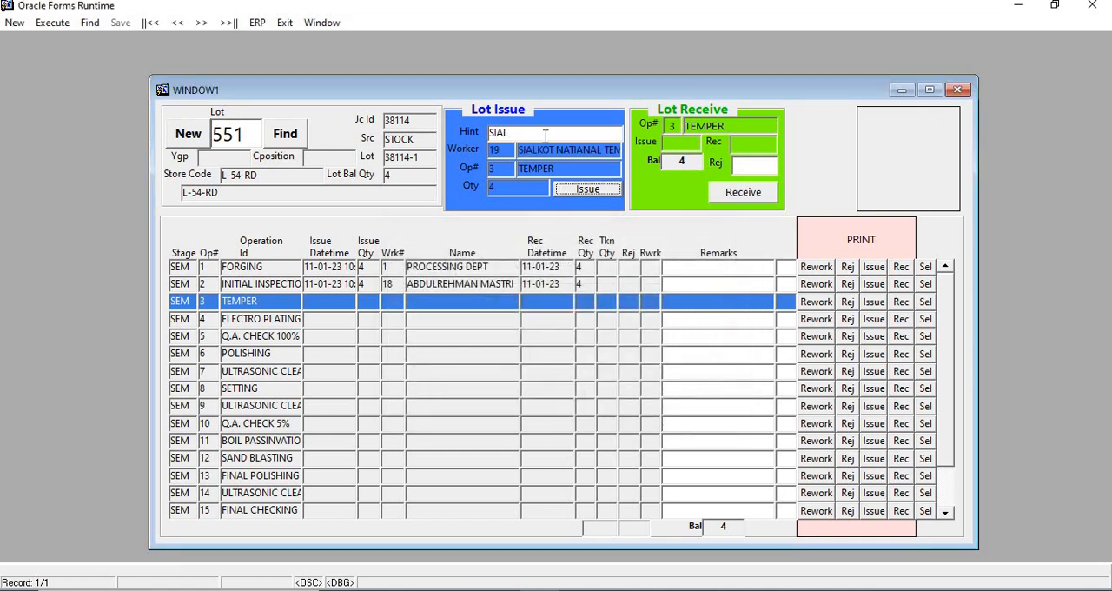
key("Return")
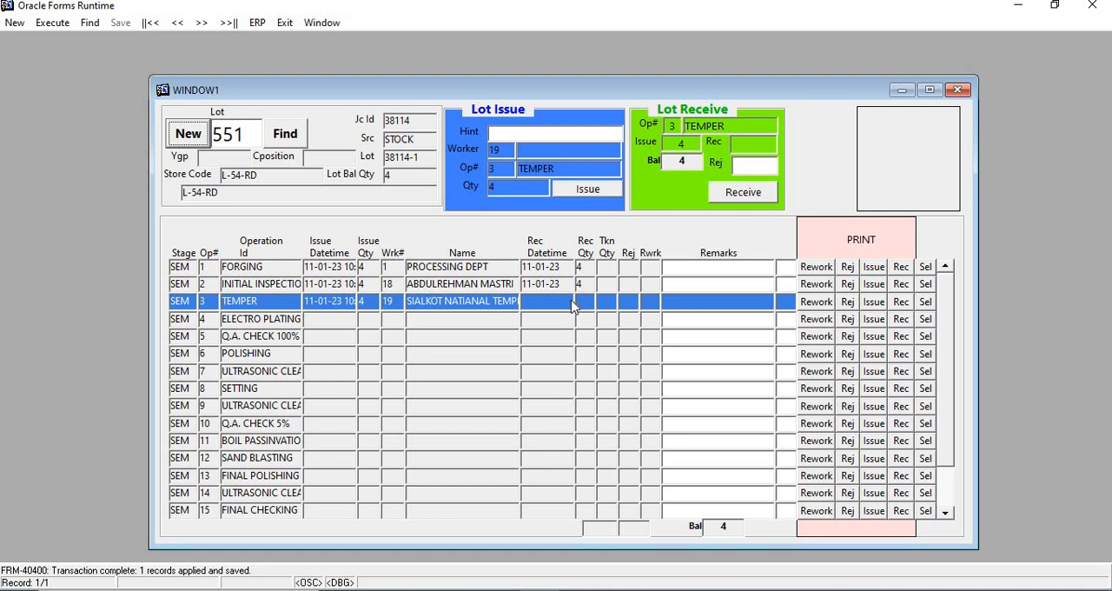
Preview the Lot Processing Order for the TEMPER issue at full window size, then close the report.
left_click(870, 303)
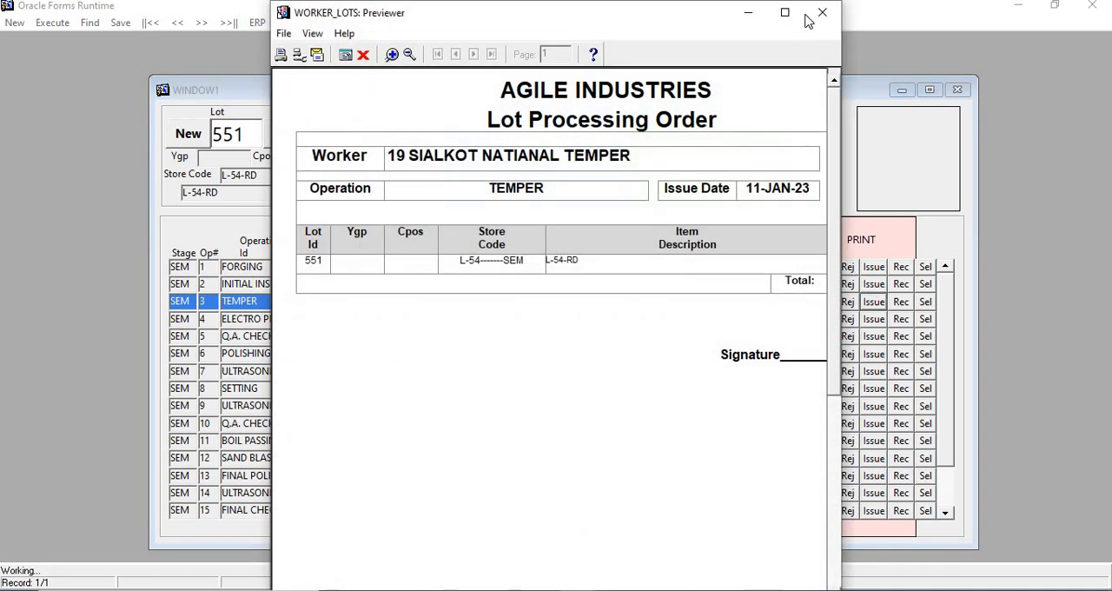
left_click(784, 12)
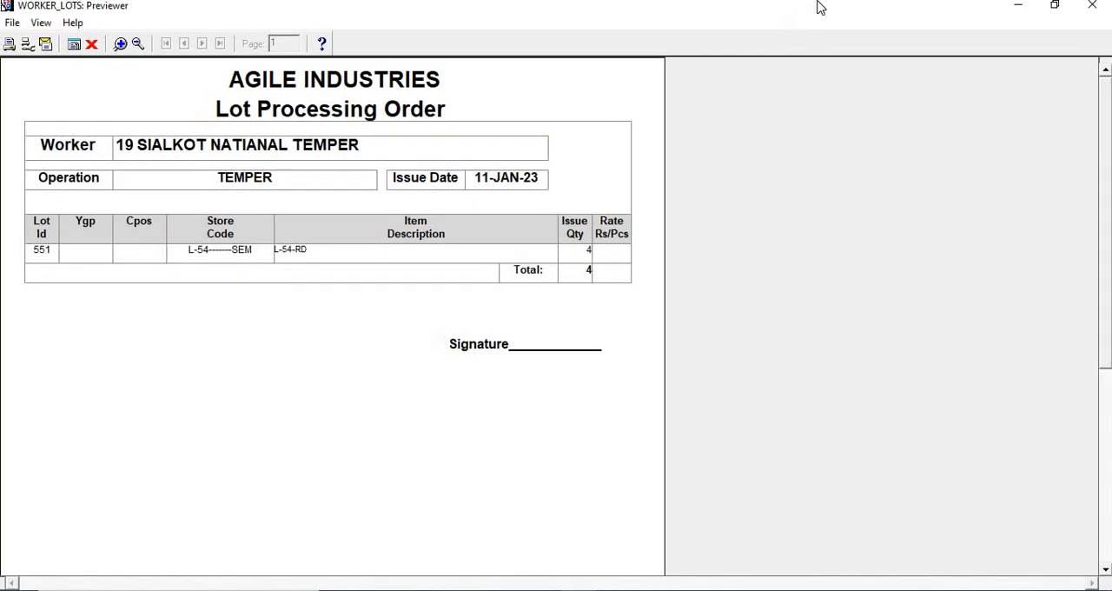
left_click(1091, 7)
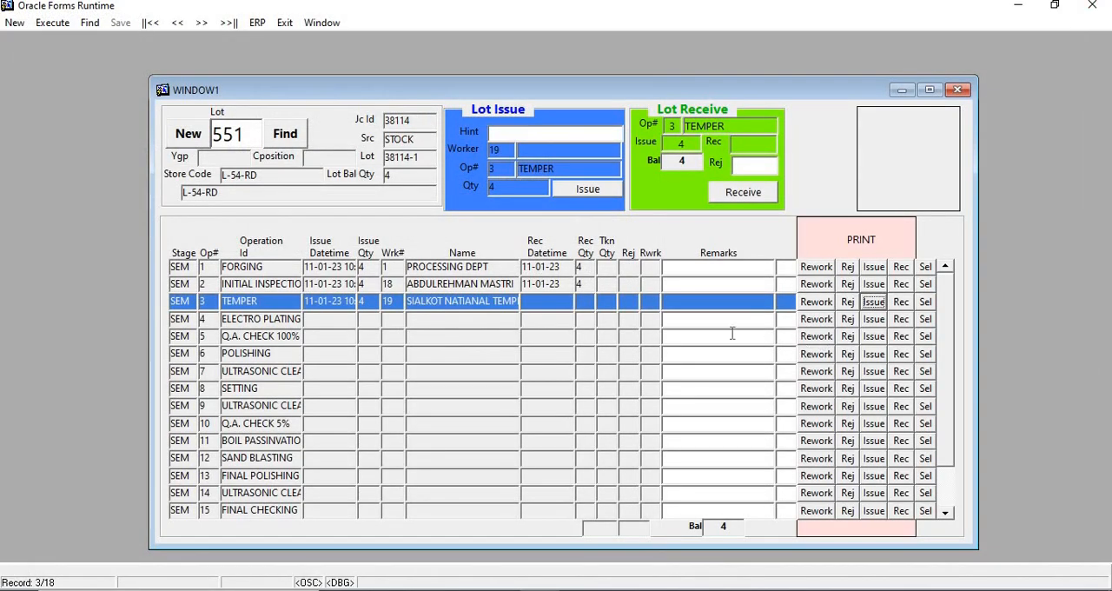
Receive the lot from TEMPER with a rejected quantity of 1 and preview its Lot Processing Receipt.
left_click(926, 303)
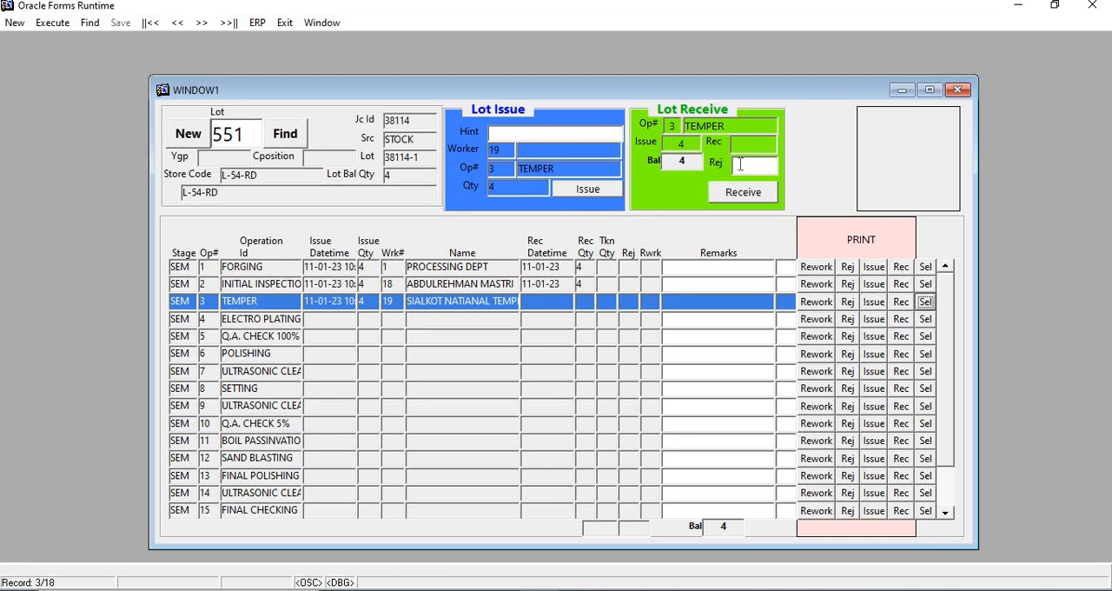
left_click(745, 193)
left_click(744, 192)
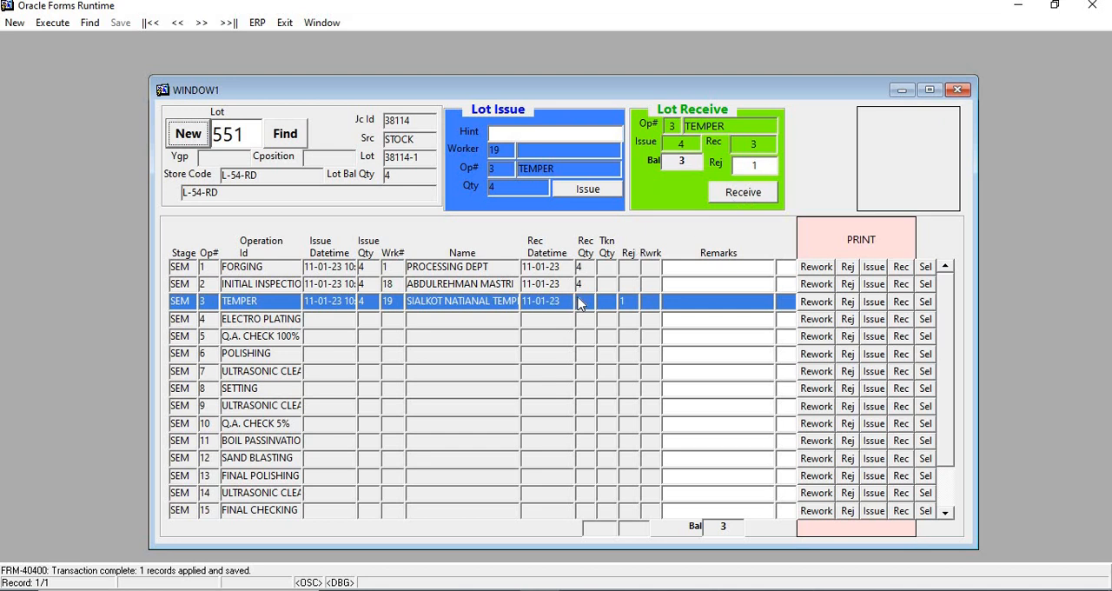
left_click(910, 303)
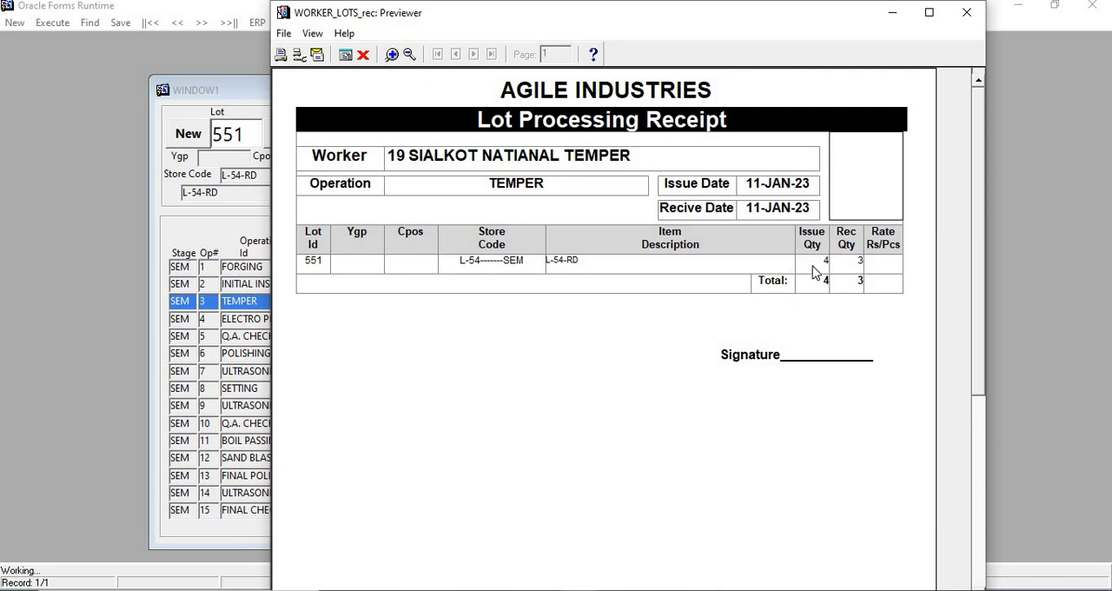
left_click(966, 12)
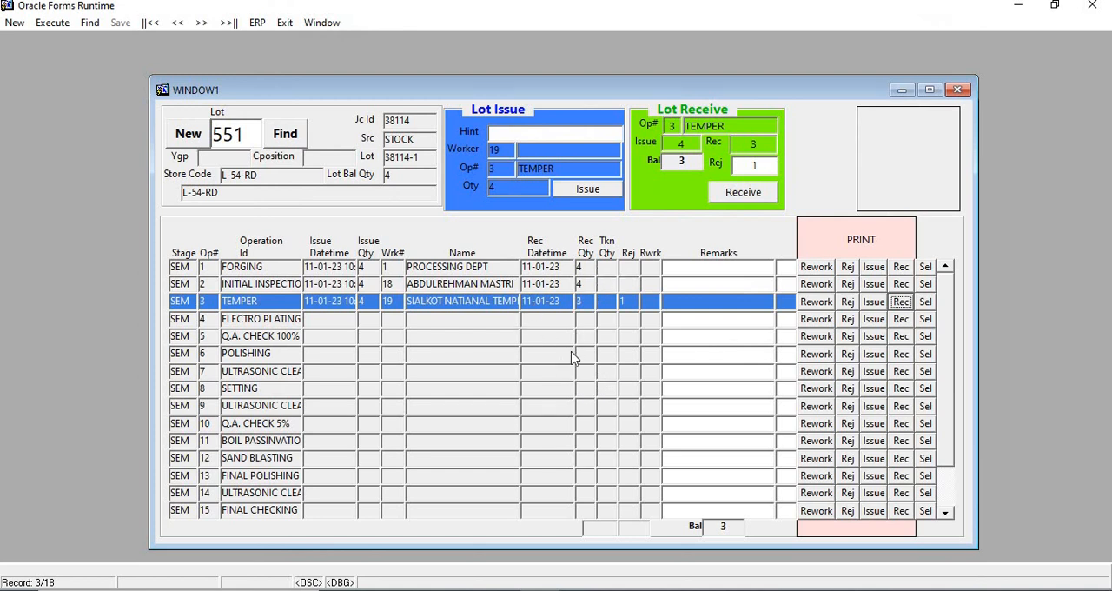
Select operation 7, ULTRASONIC CLEANING, and look through the lot's remaining operations.
left_click(931, 376)
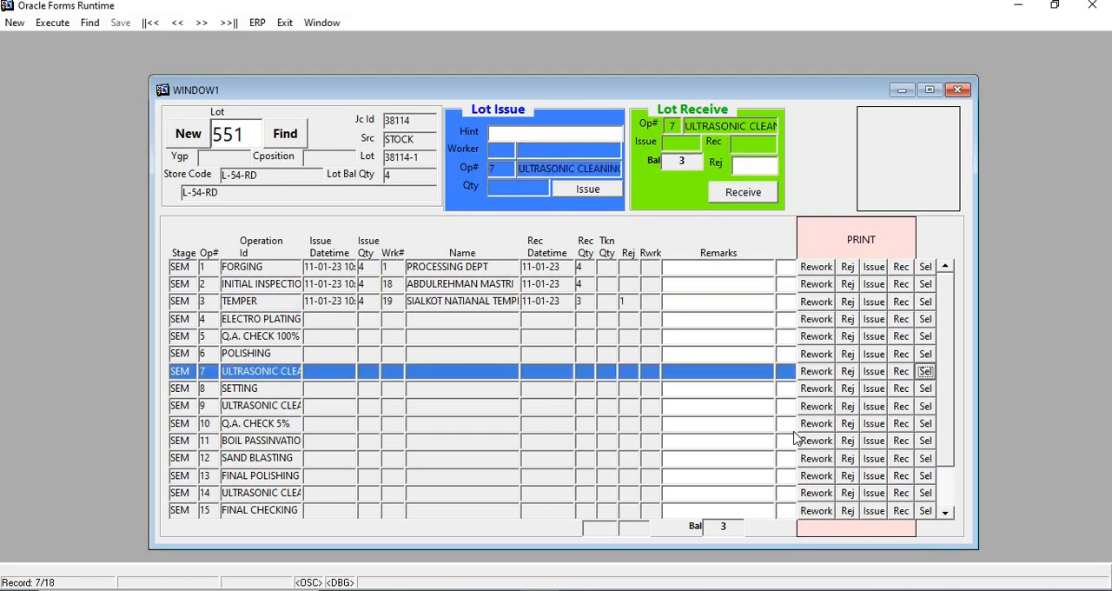
scroll(953, 479, "down", 1)
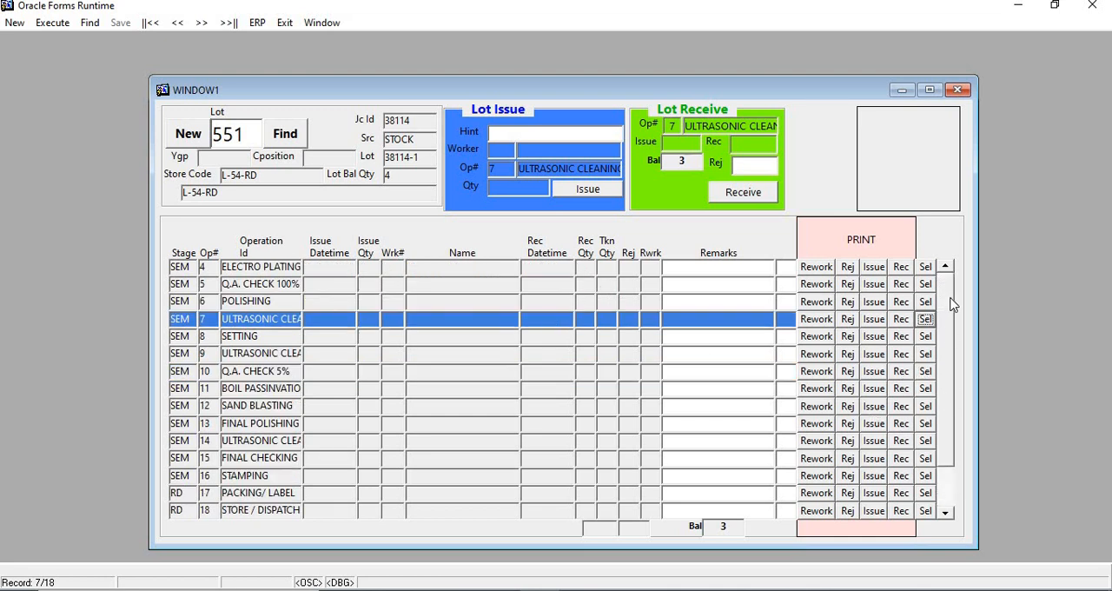
scroll(953, 304, "up", 1)
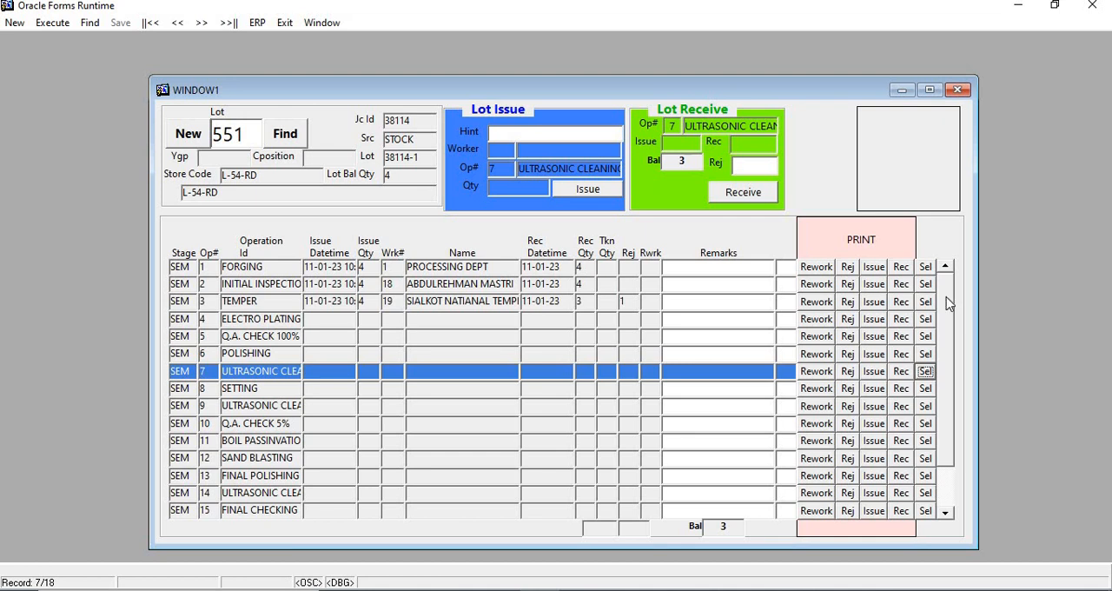